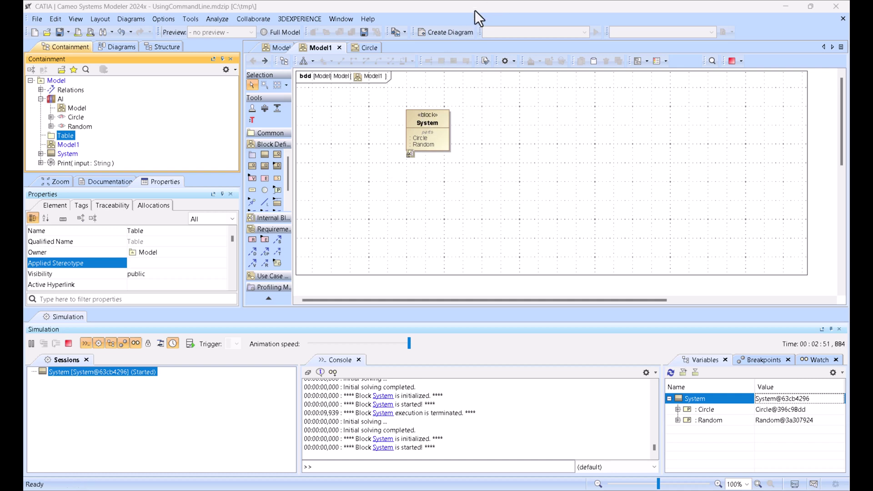
- Create an Instance Table under the Table package, classified by Circle
click(426, 32)
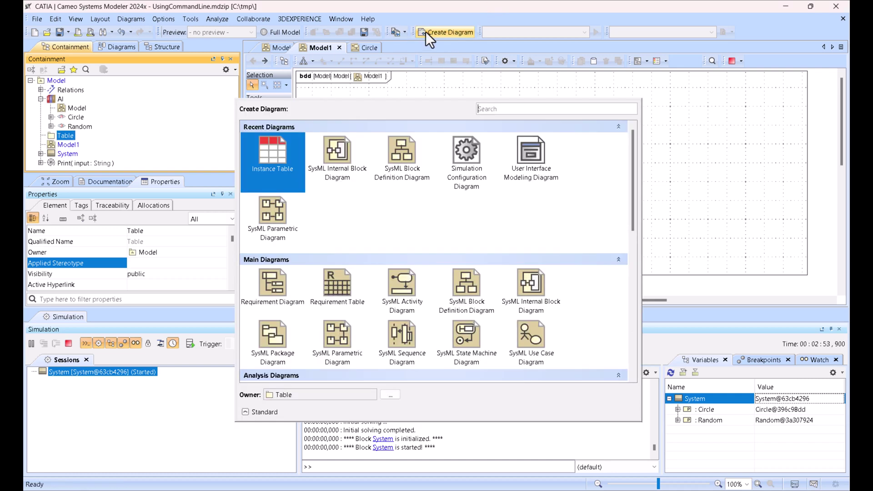
click(265, 155)
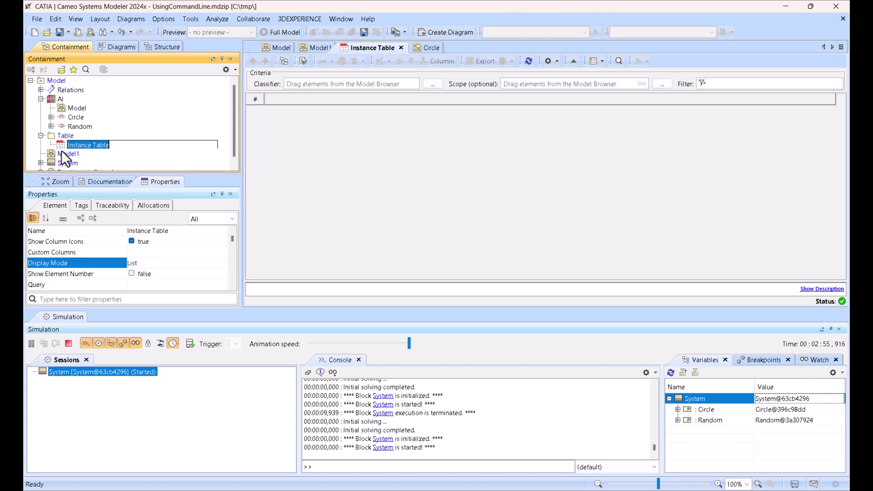
drag(71, 117, 291, 86)
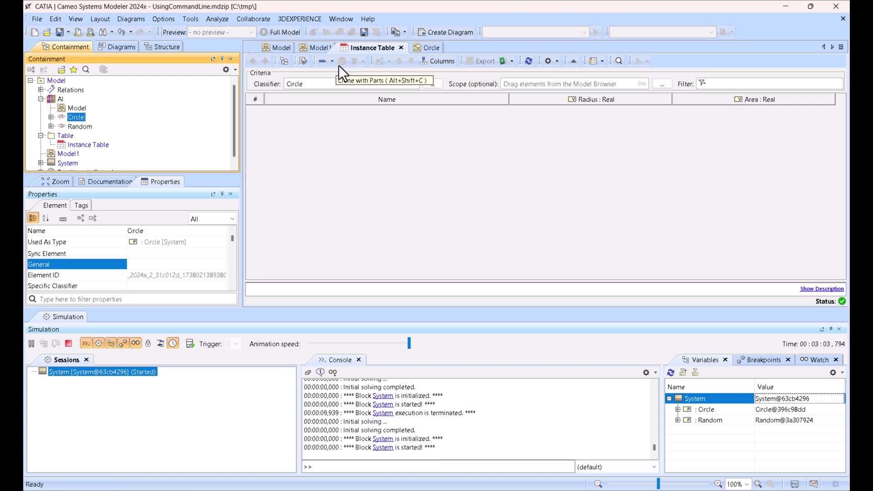
- Add ten new Circle instances, circle through circle9, as table rows
text(9)
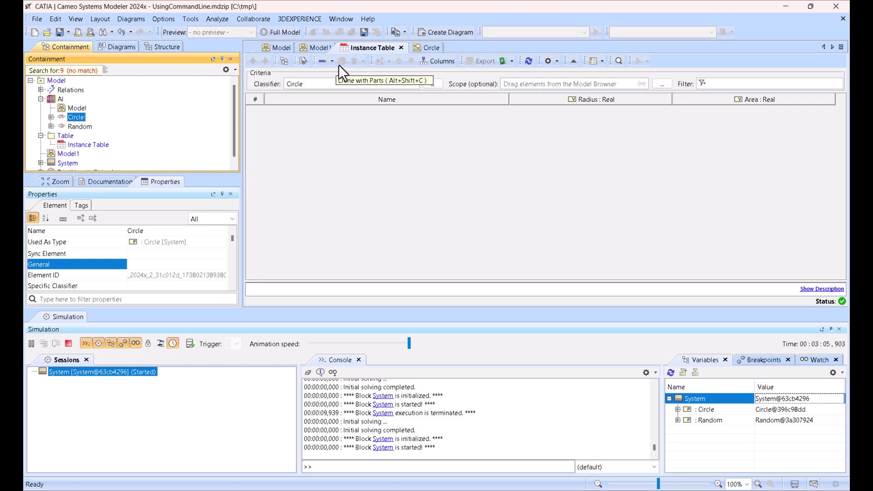
click(306, 127)
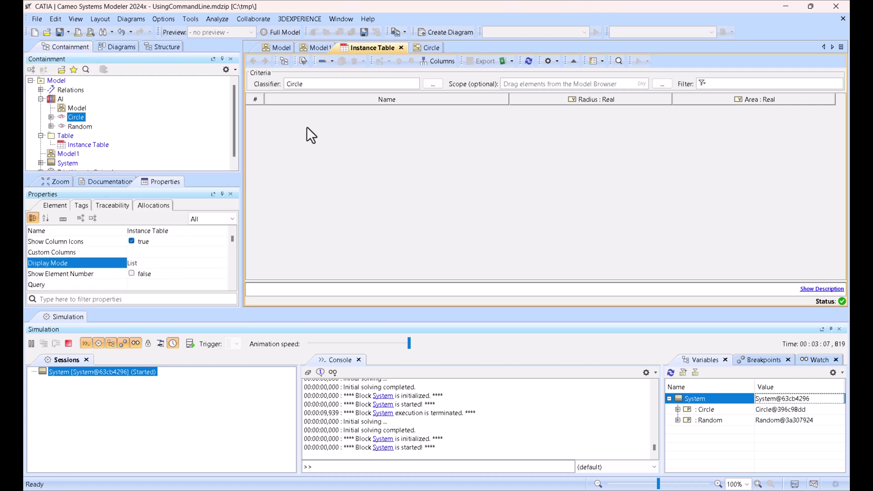
key(Insert)
key(Insert)
key(Insert)
key(Insert)
key(Insert)
key(Insert)
key(Insert)
key(Insert)
key(Insert)
key(Insert)
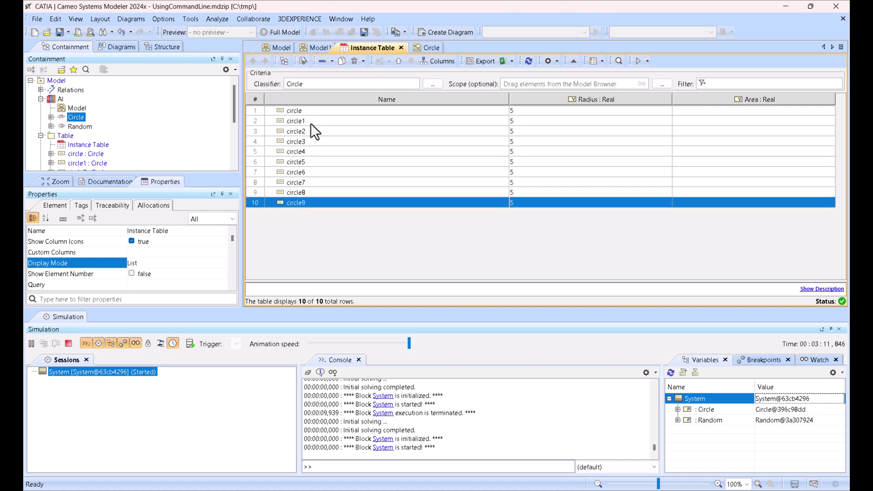
- Enter Radius values 1 through 10 for the ten circles
click(519, 111)
text(1)
click(527, 121)
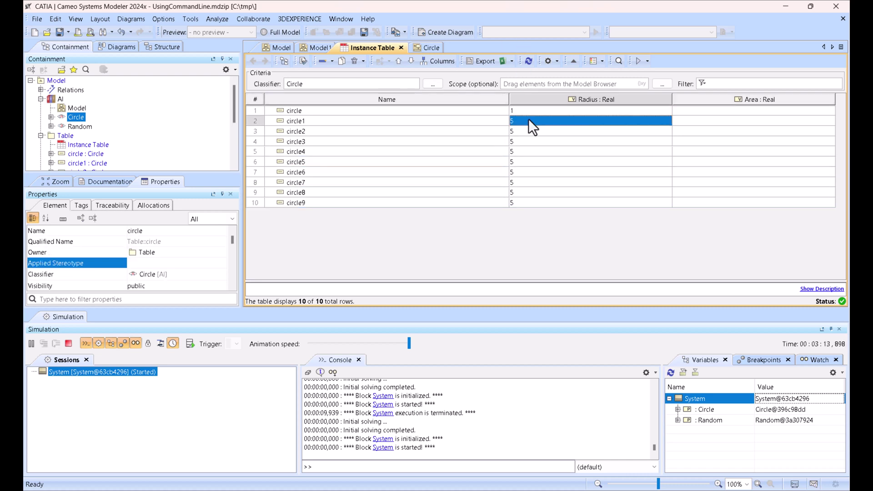
text(2)
click(522, 132)
text(3)
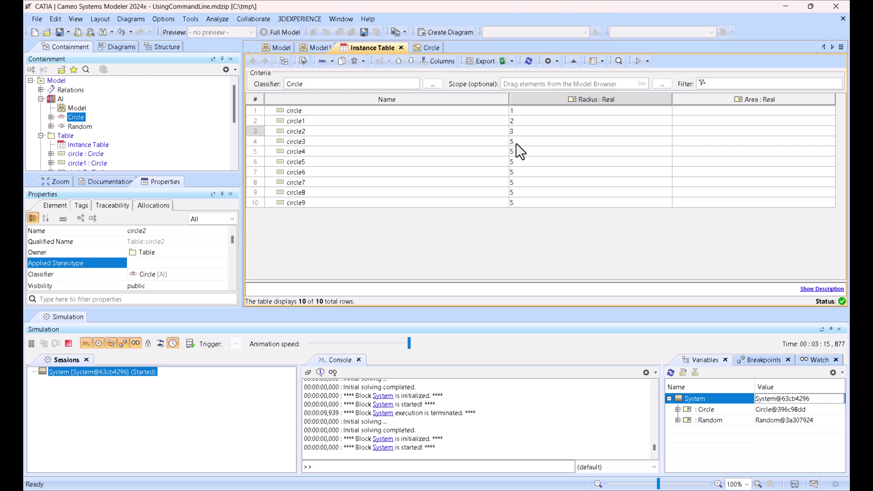
click(516, 143)
text(4)
click(521, 148)
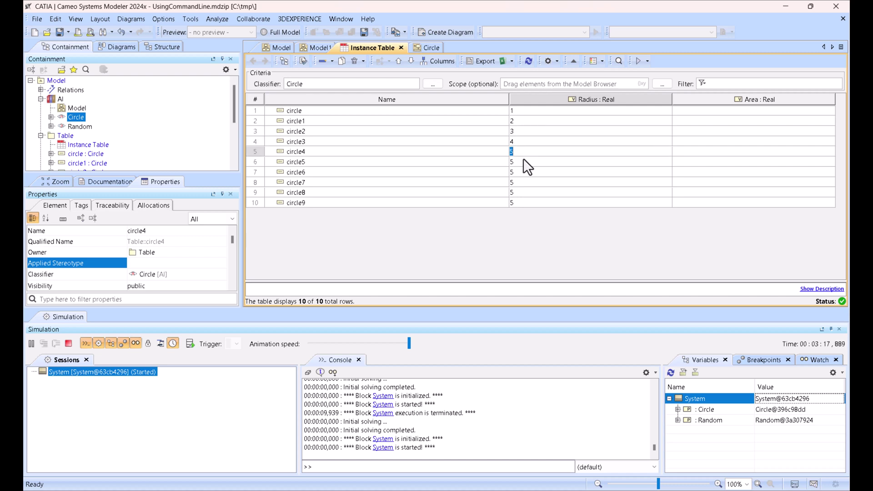
click(523, 160)
text(6)
click(521, 171)
text(7)
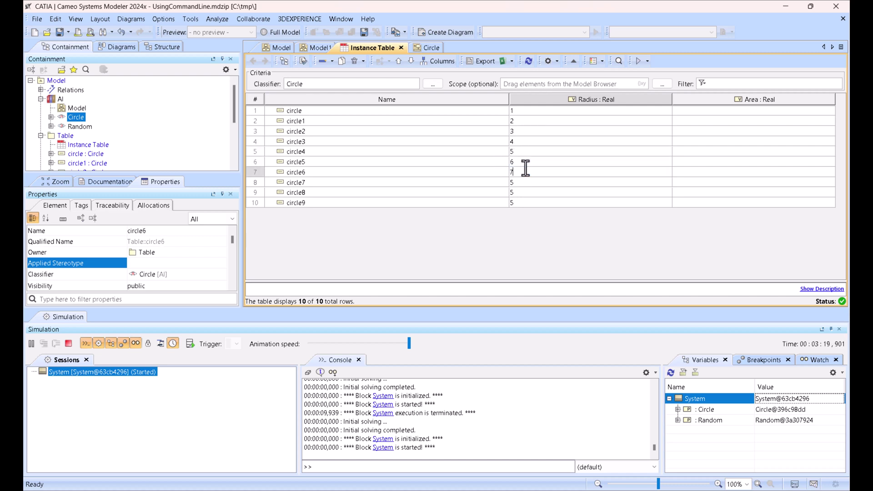
click(521, 181)
text(8)
click(525, 191)
text(9)
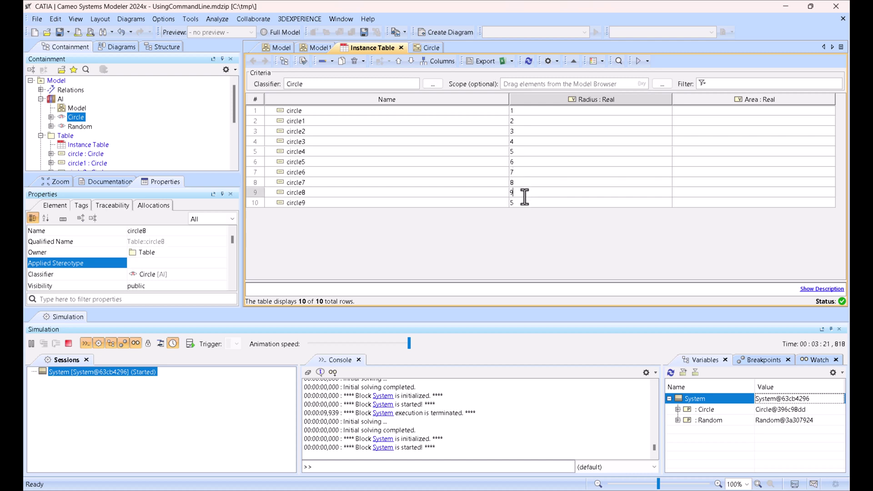
click(524, 203)
text(10)
click(512, 235)
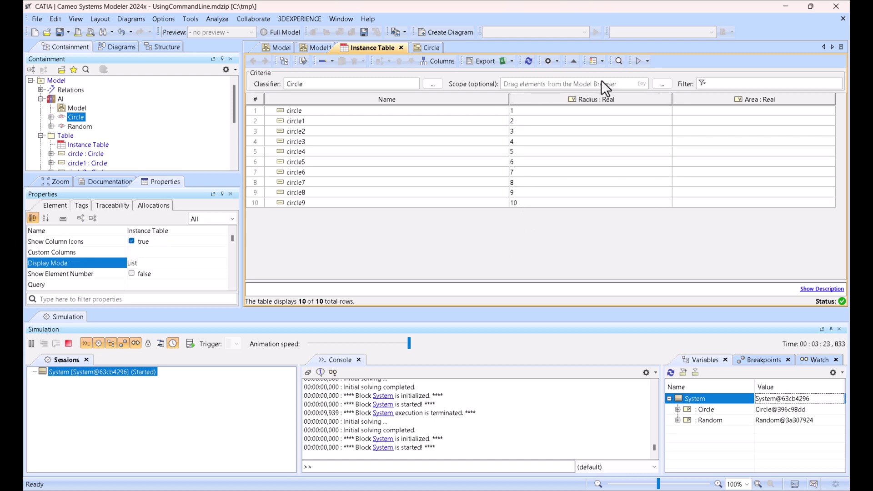
- Execute the table, terminating the old session, so Area fills from 3.1416 to 314.16
click(647, 62)
click(653, 86)
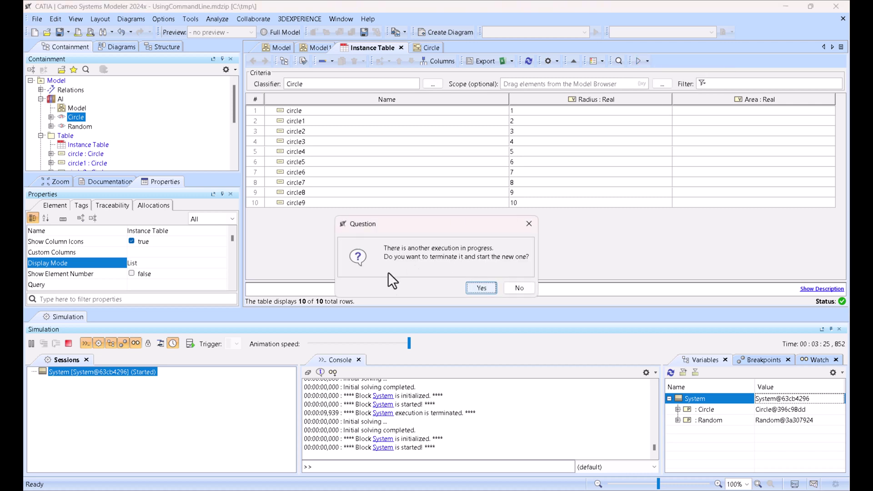
click(481, 288)
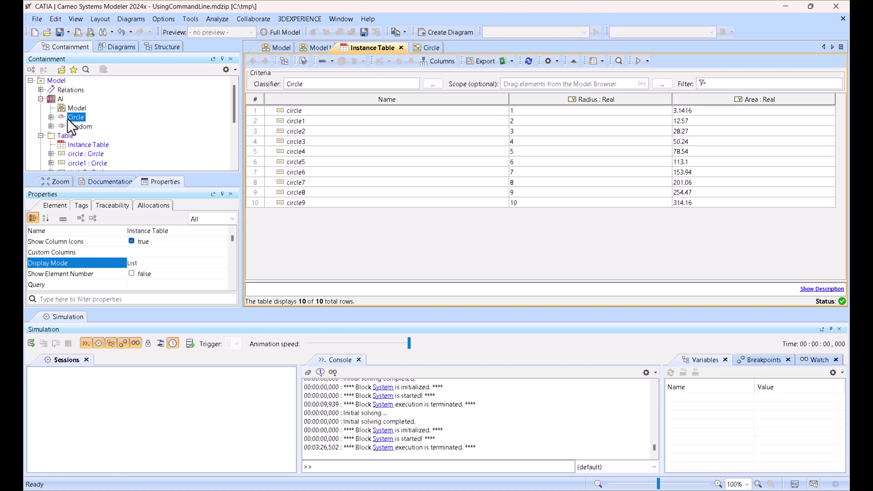
click(51, 116)
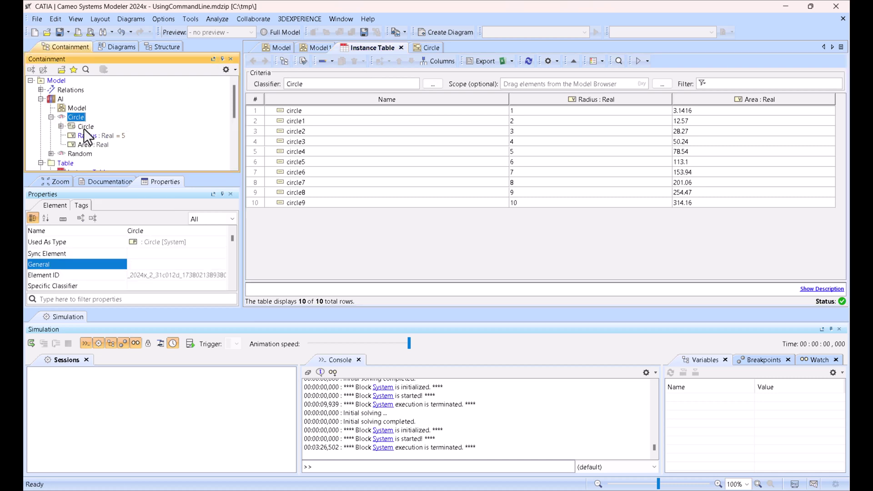
click(51, 154)
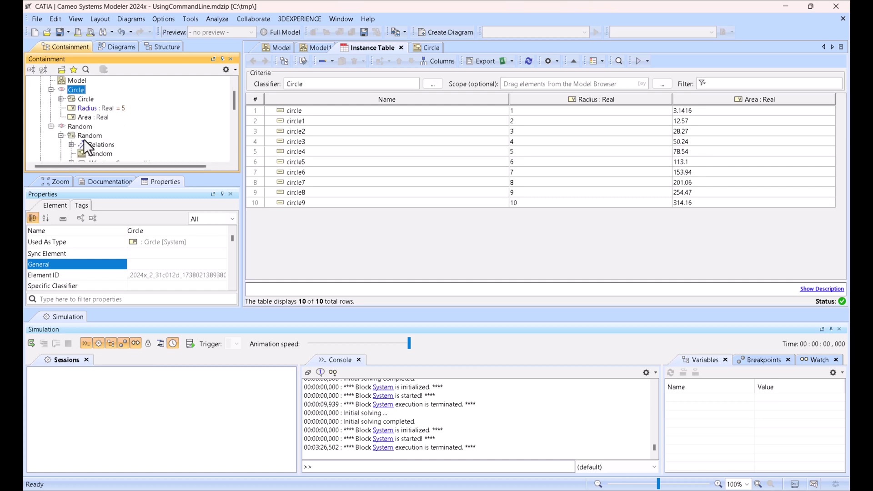
double_click(84, 135)
scroll(500, 144, down, 2)
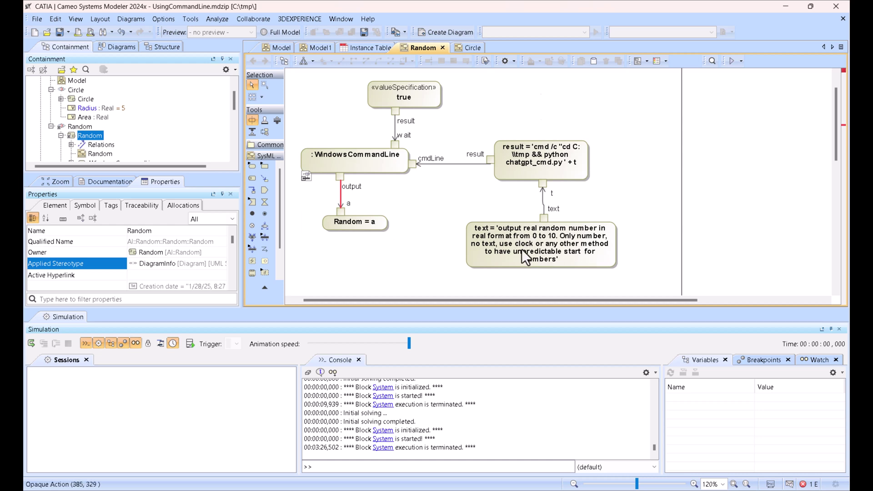
click(593, 254)
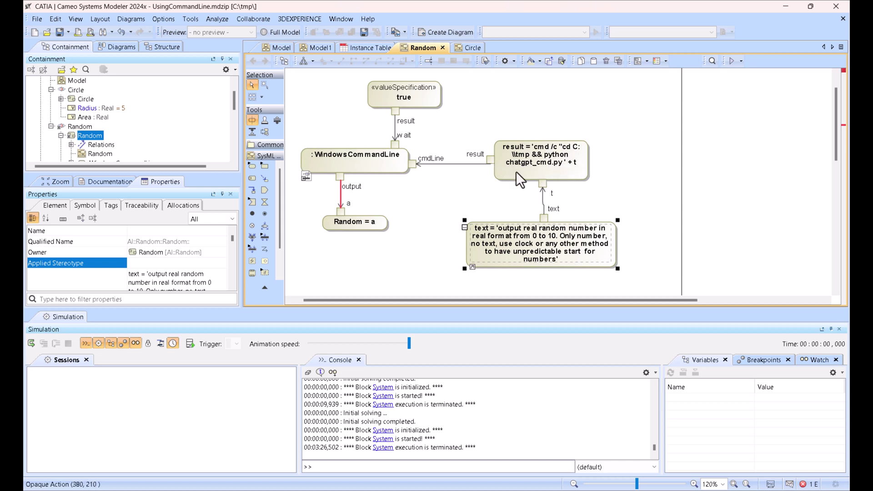
click(564, 168)
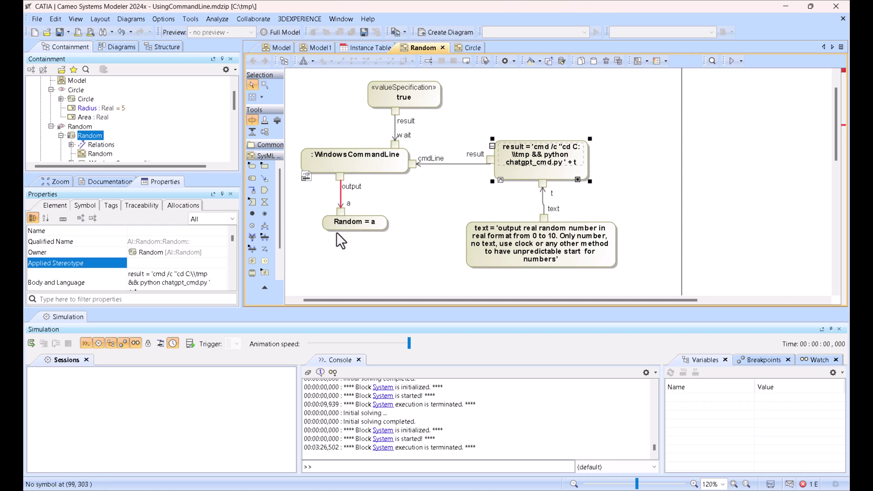
click(340, 211)
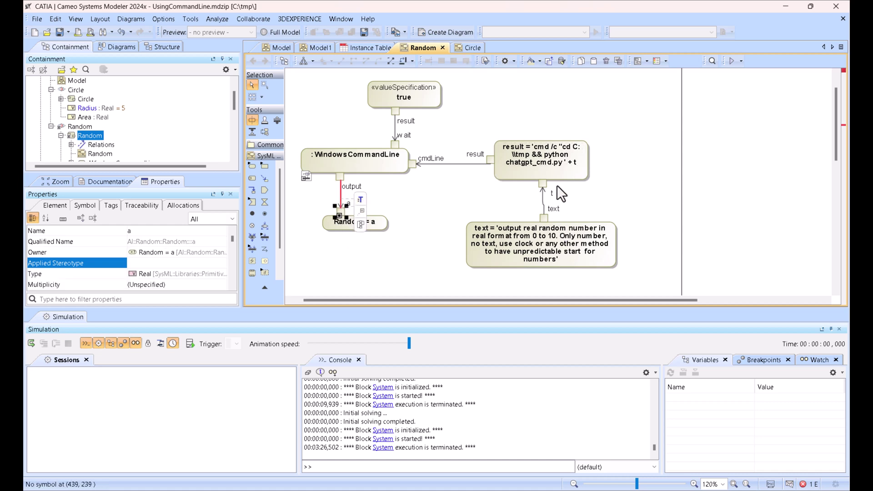
click(443, 47)
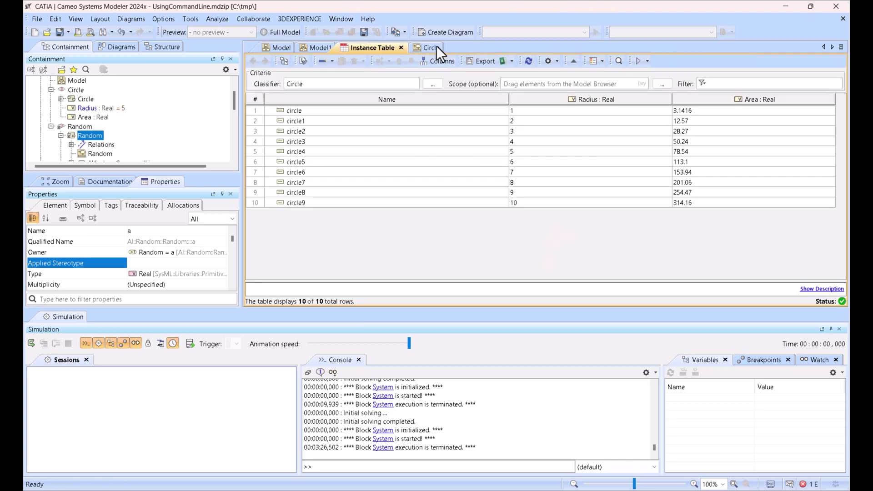
- Open the Circle activity diagram and scroll up to view the prompt-to-WindowsCommandLine flow
double_click(84, 99)
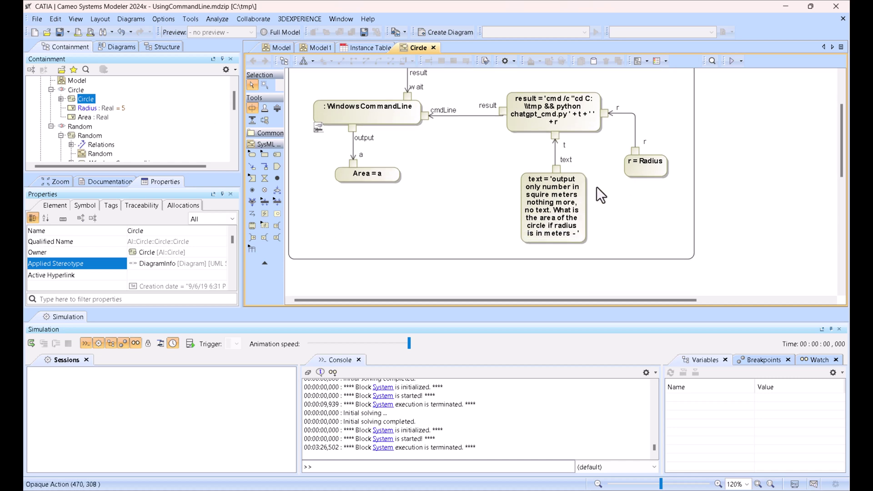
scroll(639, 176, up, 1)
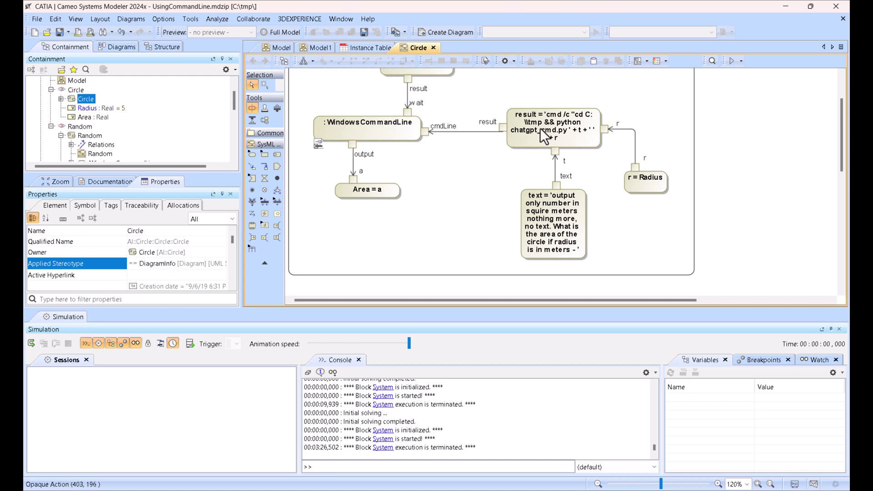
scroll(519, 147, up, 3)
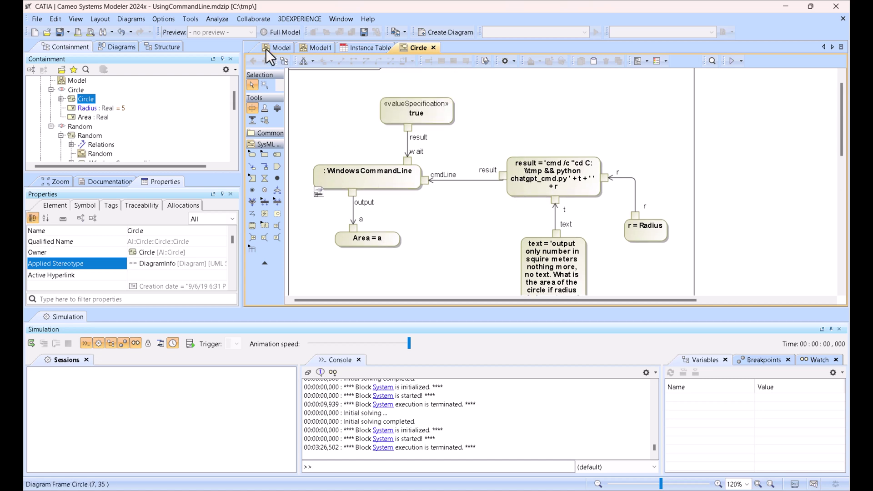
- Close the Circle diagram, collapse the packages, and duplicate the Random package
click(434, 47)
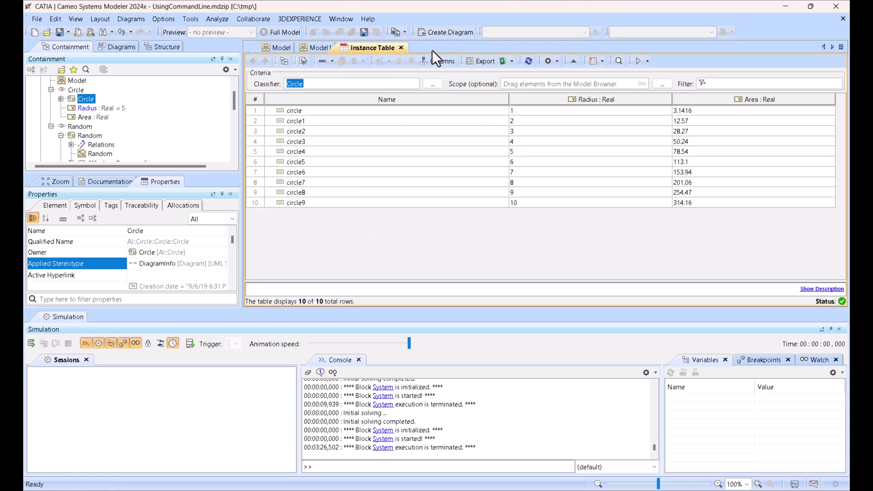
click(51, 91)
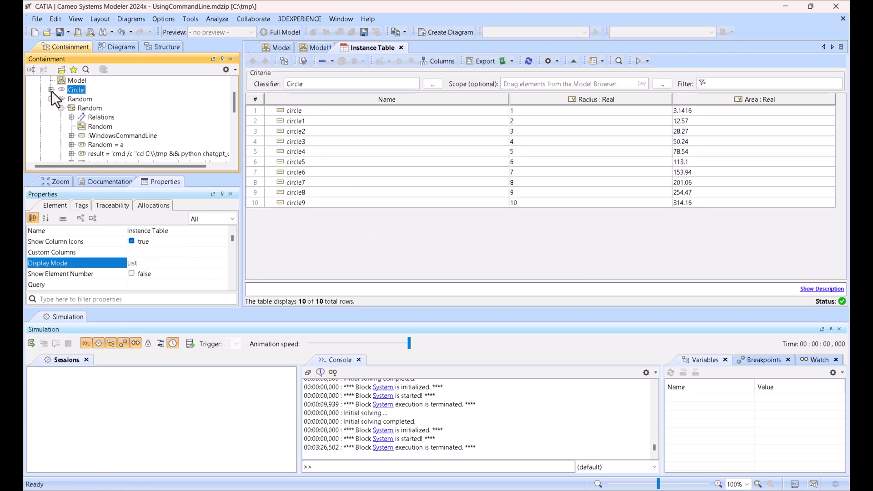
click(51, 98)
click(77, 97)
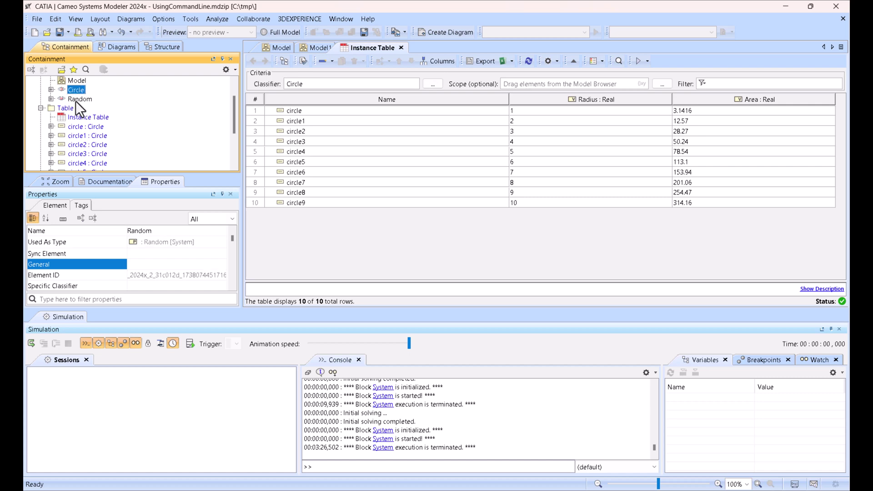
key(ctrl+d)
- Rename the copy 'Average temp in Alaska', expand it, and begin renaming its activity
click(59, 97)
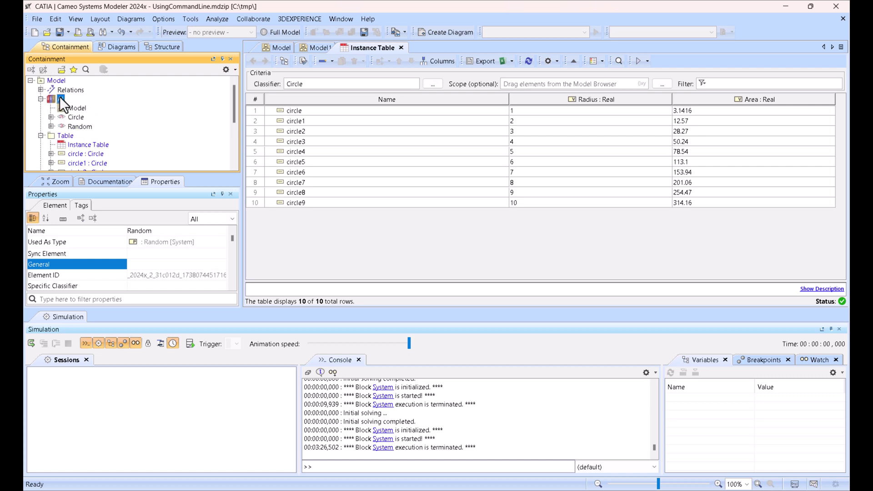
click(83, 135)
click(86, 135)
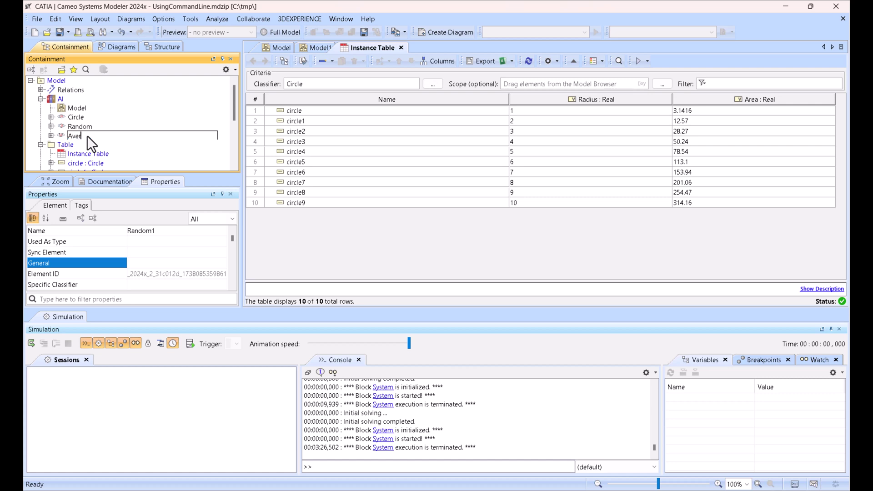
text(Average temp in Alaska)
key(Return)
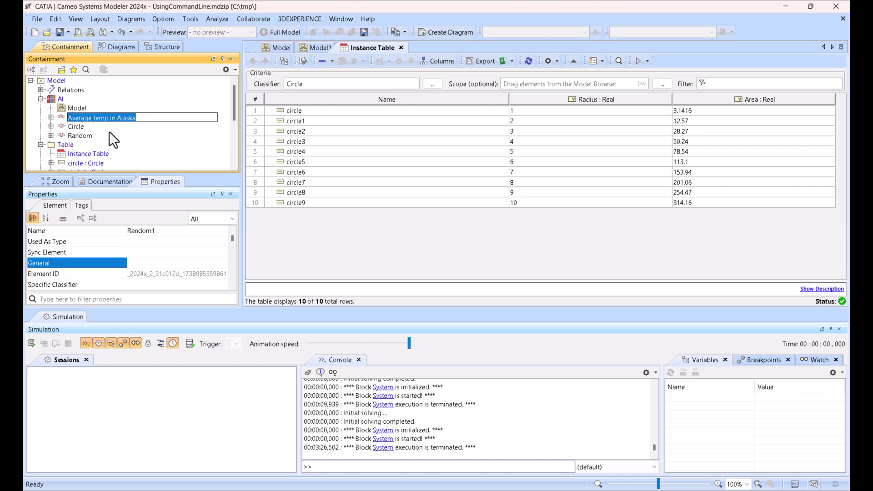
click(89, 133)
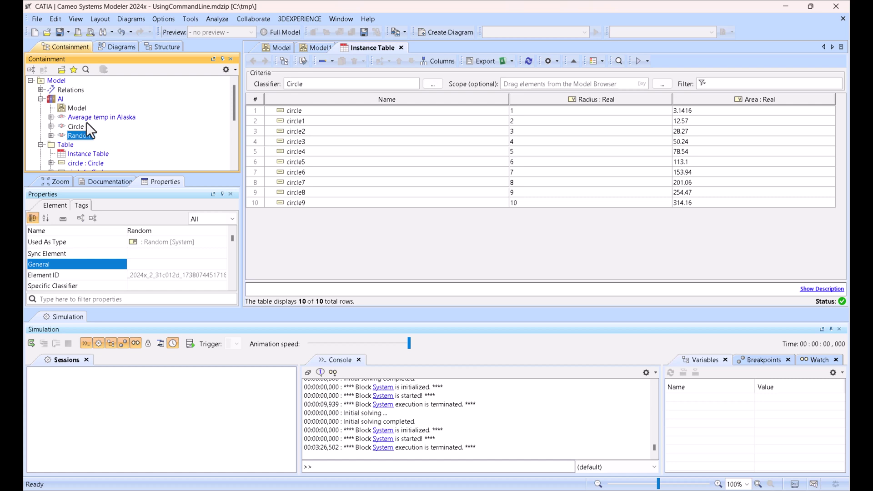
click(50, 117)
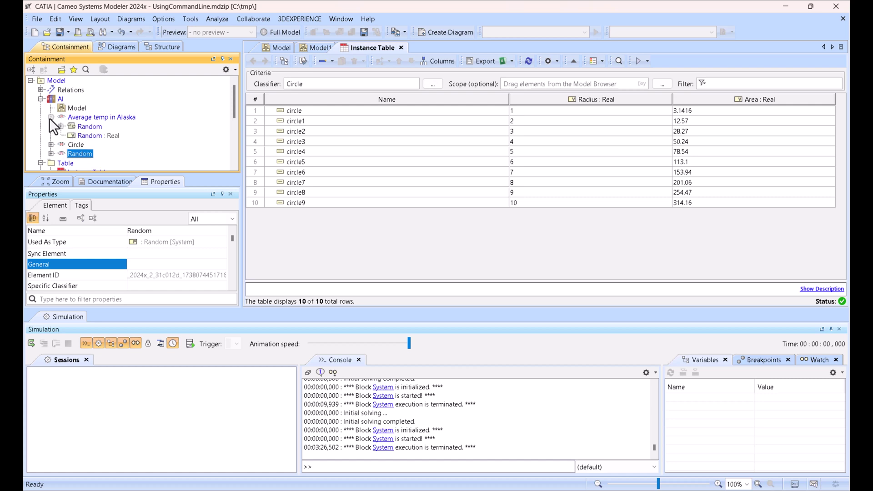
click(84, 126)
click(86, 127)
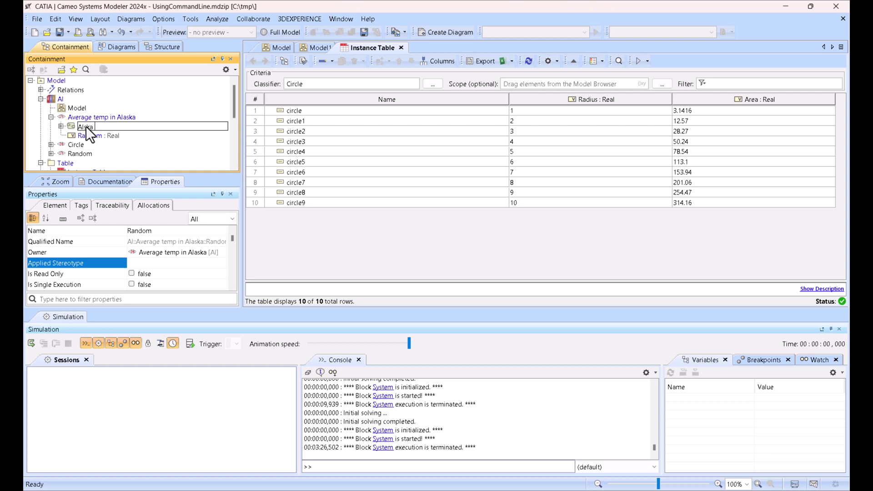
- Rename the copied Random value property to temp
double_click(87, 136)
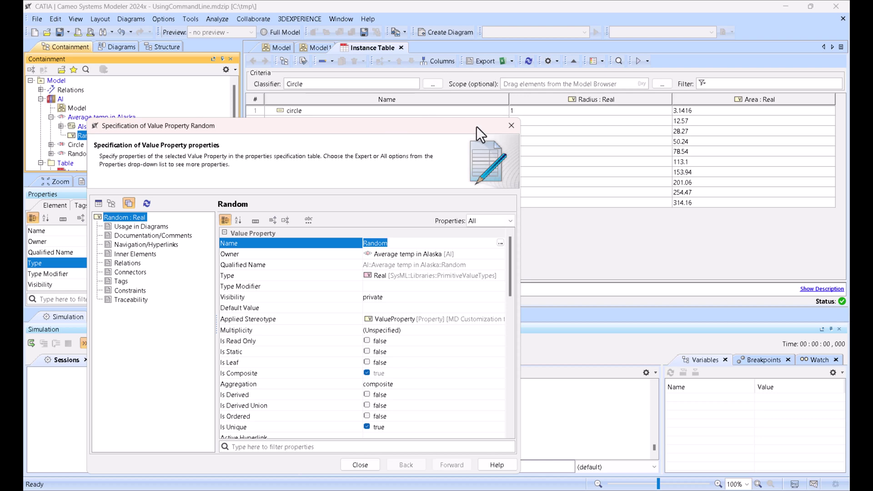
click(511, 126)
click(89, 137)
text(tem)
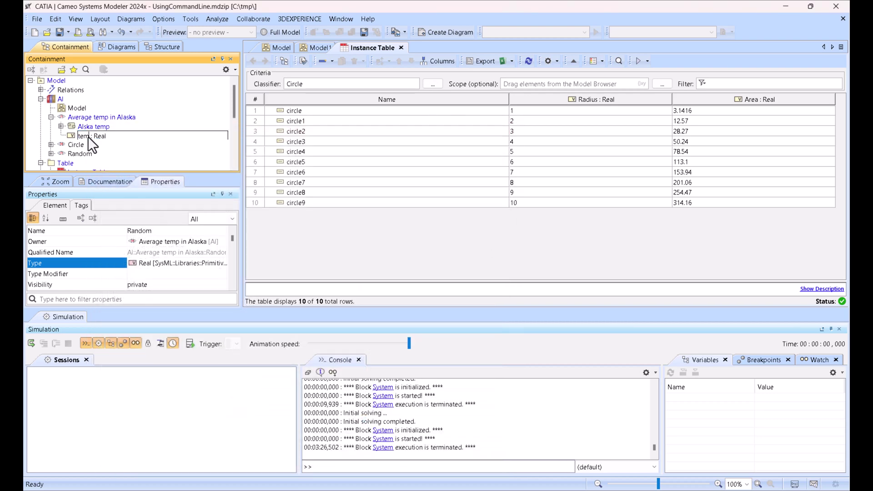
text(p)
key(Return)
- Open the Alska temp diagram and select the old request wording in the prompt action
double_click(84, 127)
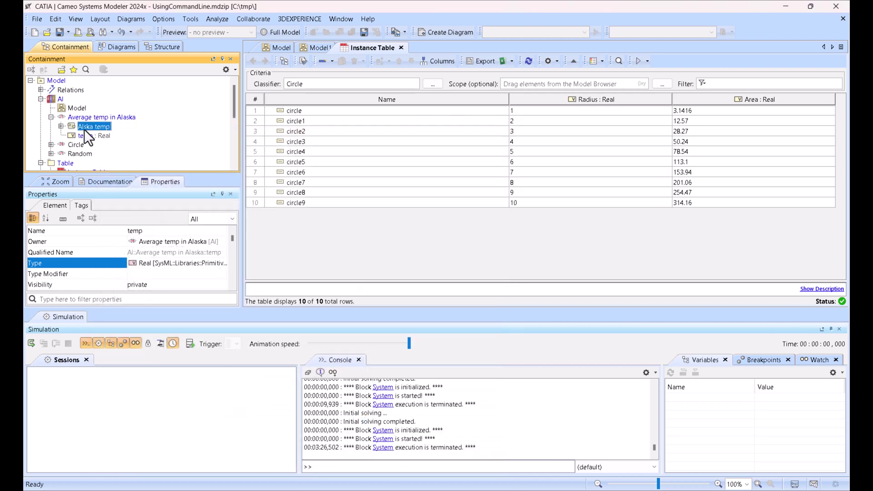
click(493, 239)
click(537, 241)
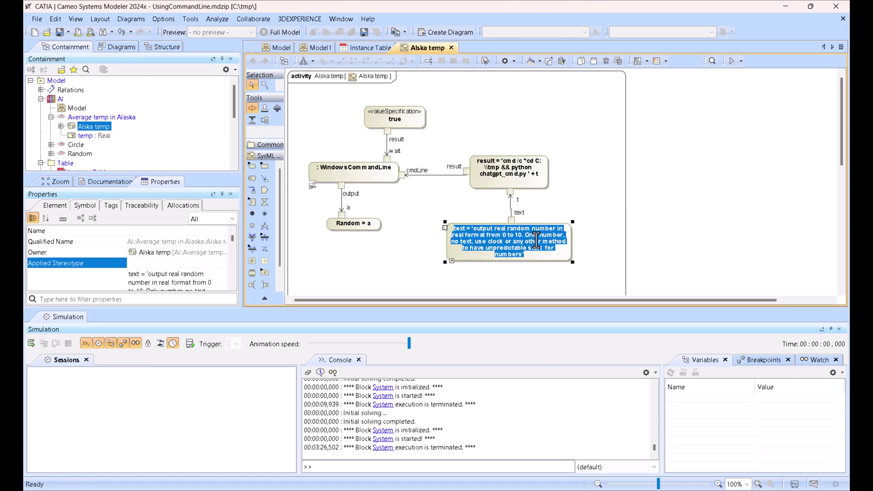
key(End)
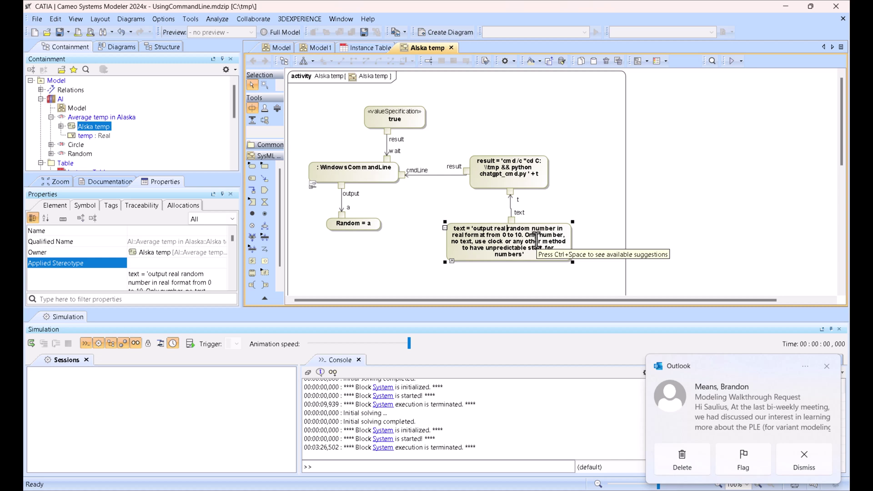
key(shift+Down)
key(shift+Down)
key(Left)
key(Left)
key(Left)
key(Left)
key(Left)
key(Left)
key(shift+Down)
key(shift+Down)
key(shift+Down)
key(shift+Down)
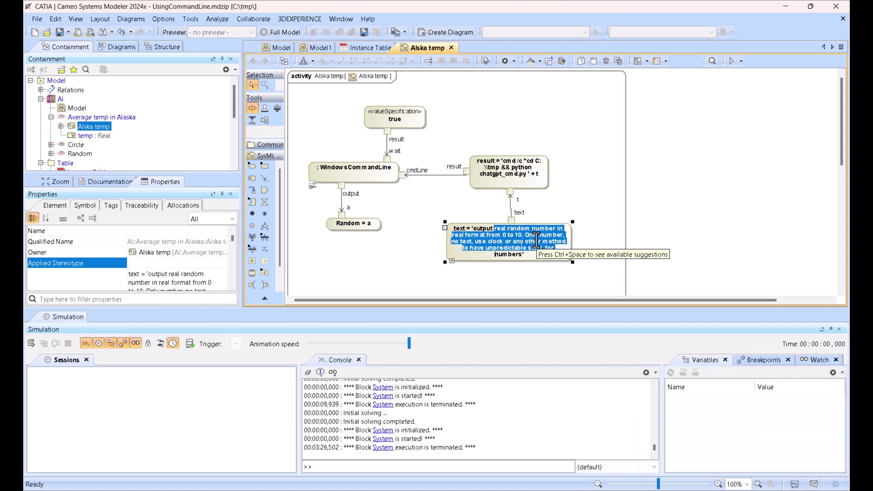
- Rewrite the prompt to request Alaska's average temperature in F, outputting only the number
text(average)
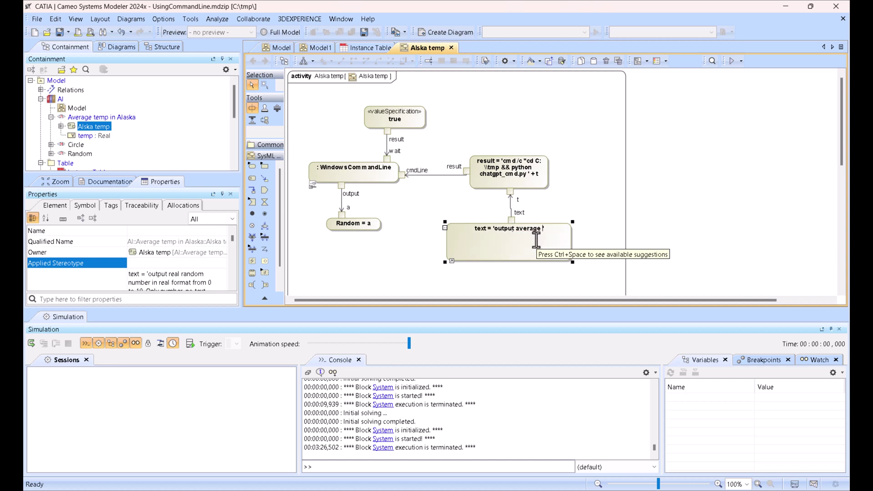
text( templarature in al)
key(BackSpace)
key(BackSpace)
text(Alska)
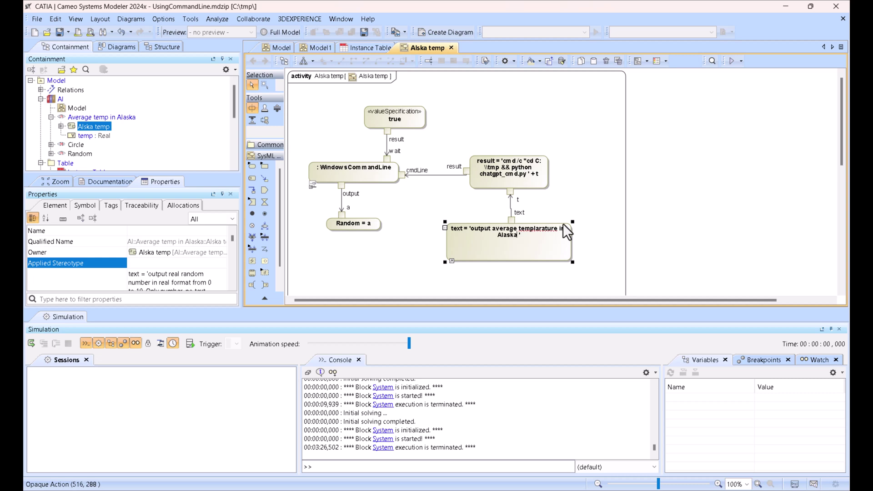
key(BackSpace)
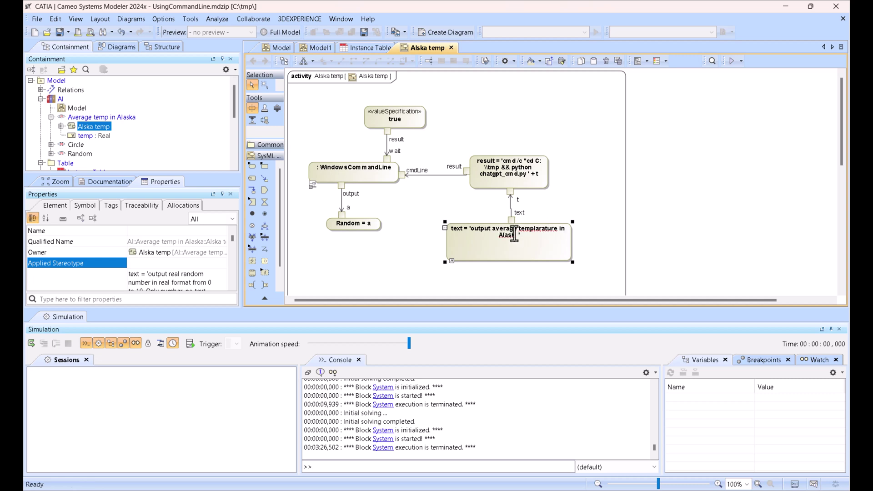
text(a)
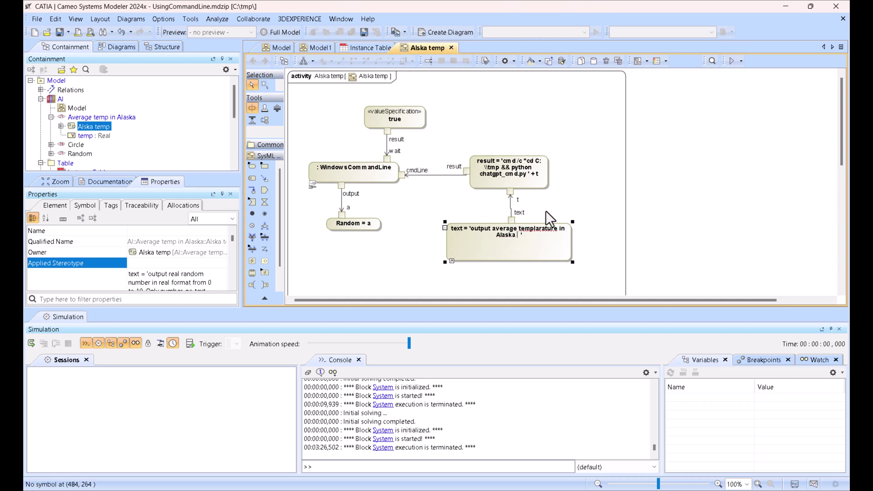
text(in F.)
text( Outpu)
text(t only tre)
key(BackSpace)
key(BackSpace)
key(BackSpace)
text(u)
text(mber no)
text( text)
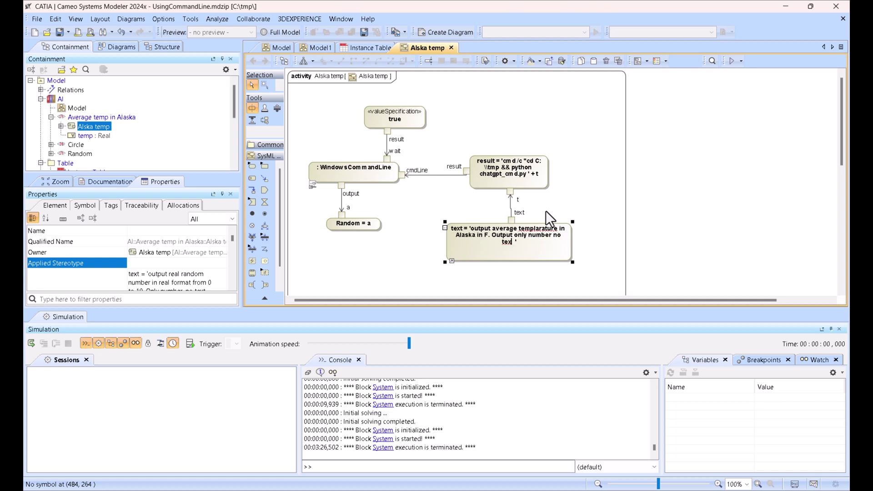
- Correct 'templarature' to 'temperature' in the prompt text
right_click(549, 228)
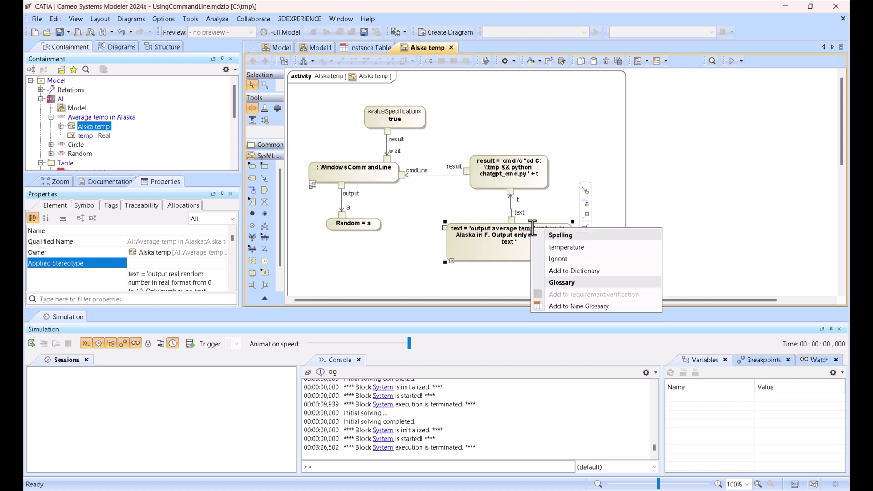
click(559, 247)
click(572, 177)
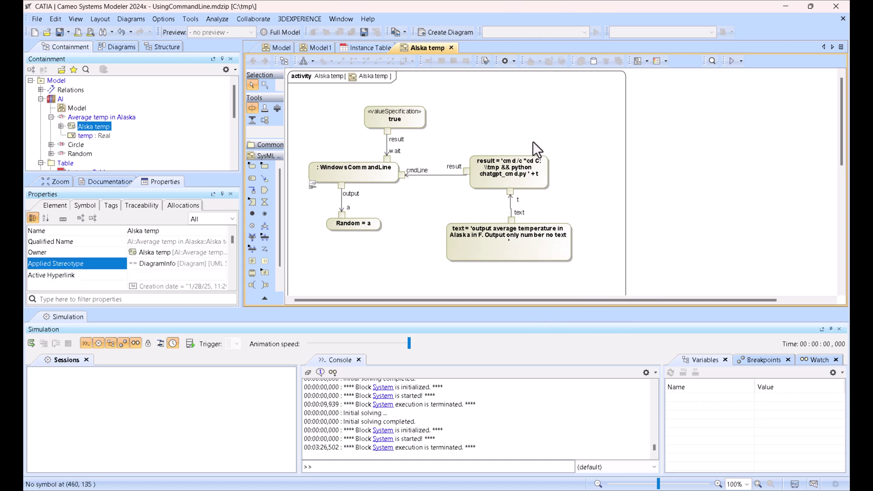
- Change the Random = a action to temp = a
click(335, 228)
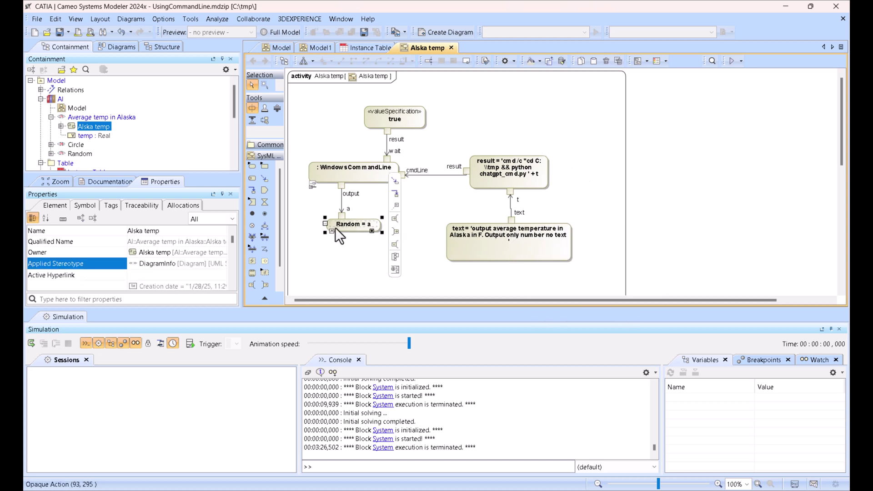
double_click(348, 225)
text(te)
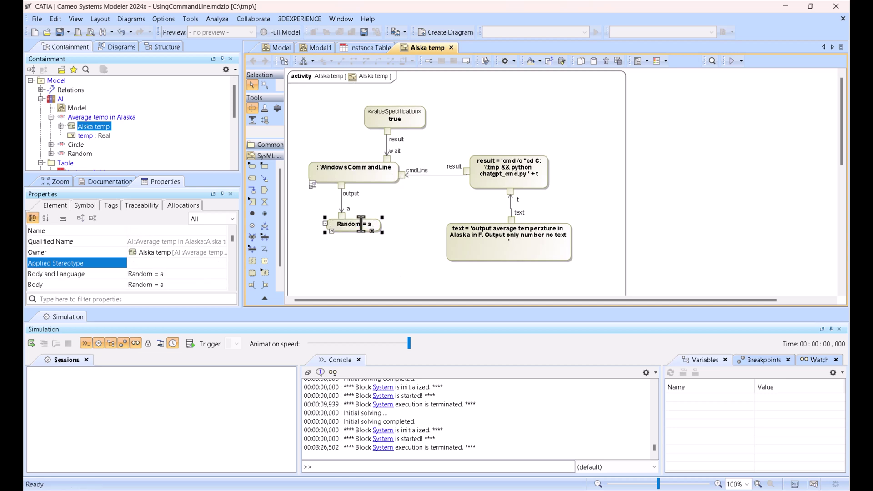
text(n)
key(BackSpace)
text(mp)
click(353, 256)
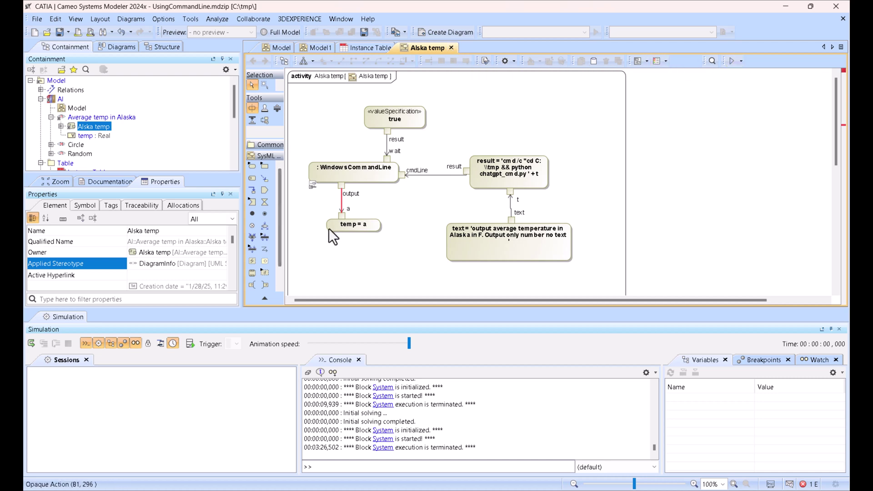
- Add a breakpoint on the output pin a
right_click(341, 216)
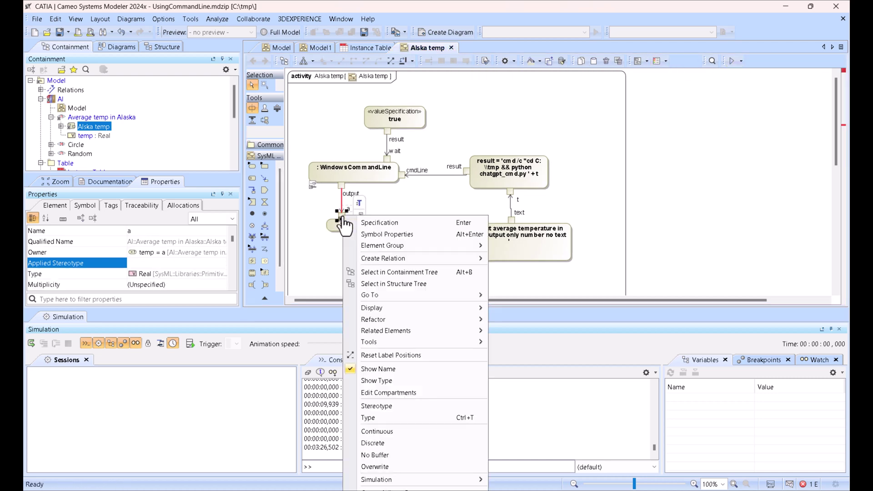
mouse_move(489, 482)
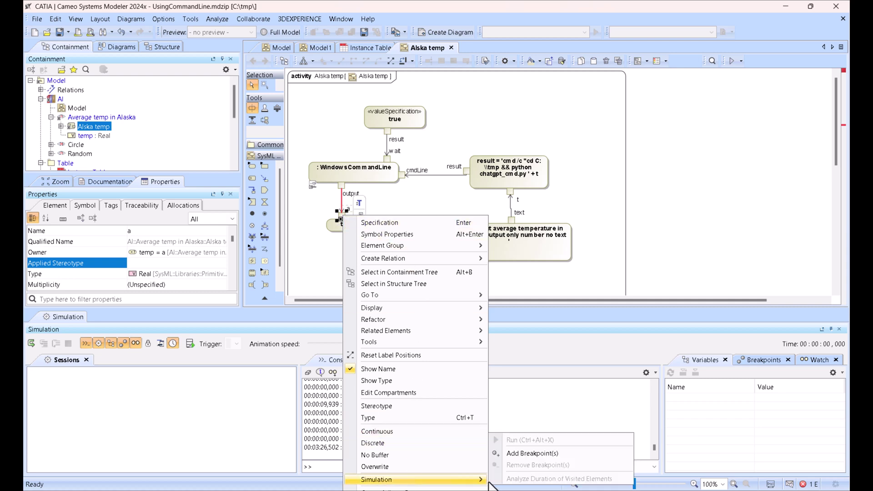
click(520, 453)
- Run the activity with its context and start the simulation
click(741, 61)
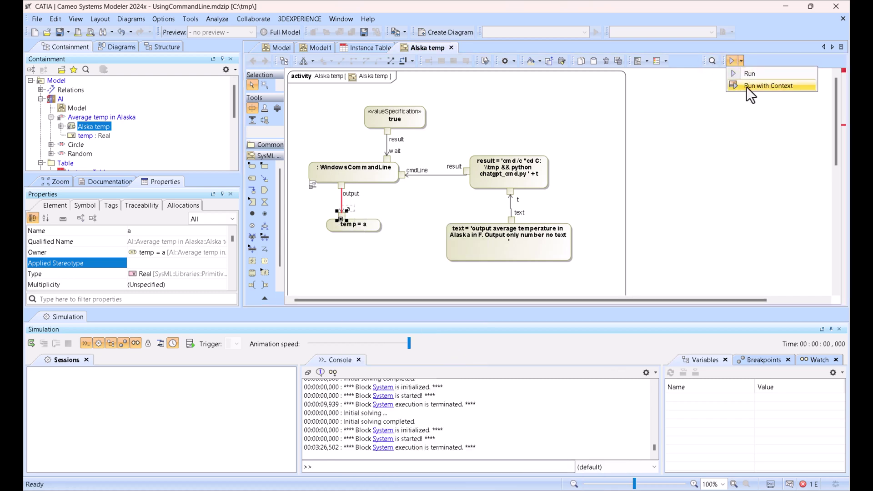
click(747, 86)
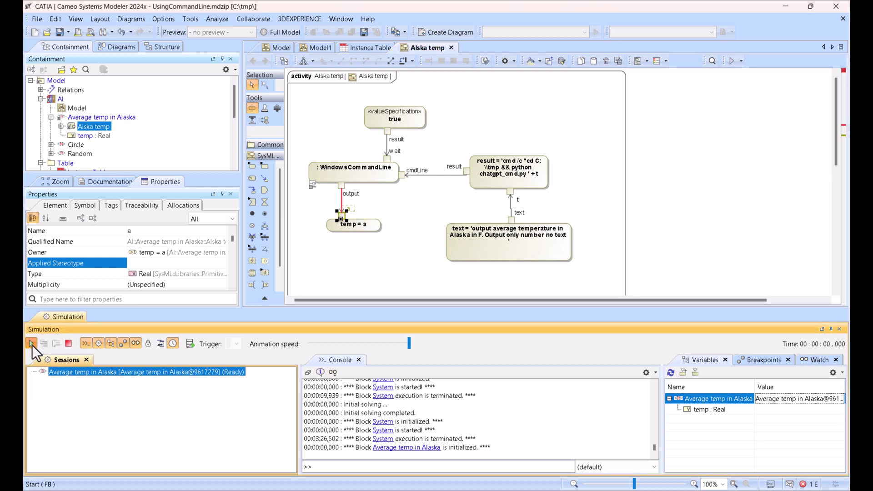
click(32, 344)
scroll(538, 200, down, 1)
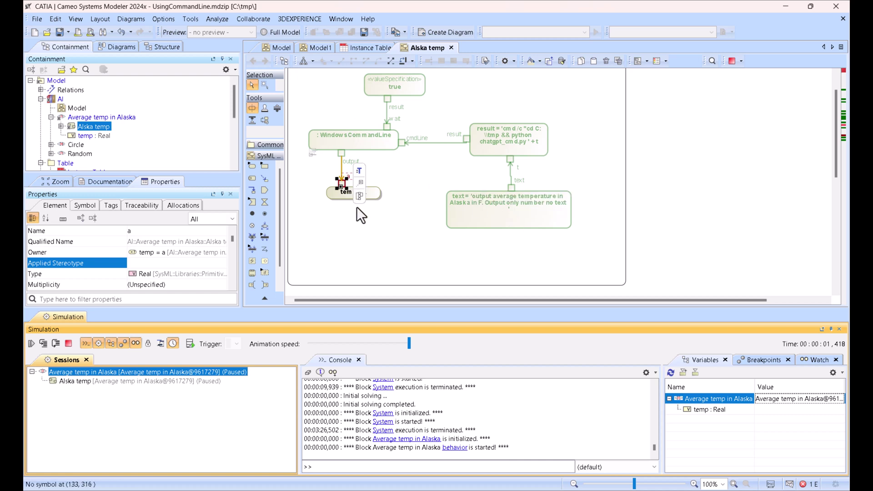
- Lower the animation speed, terminate the paused session, and restart the simulation to the breakpoint
click(399, 345)
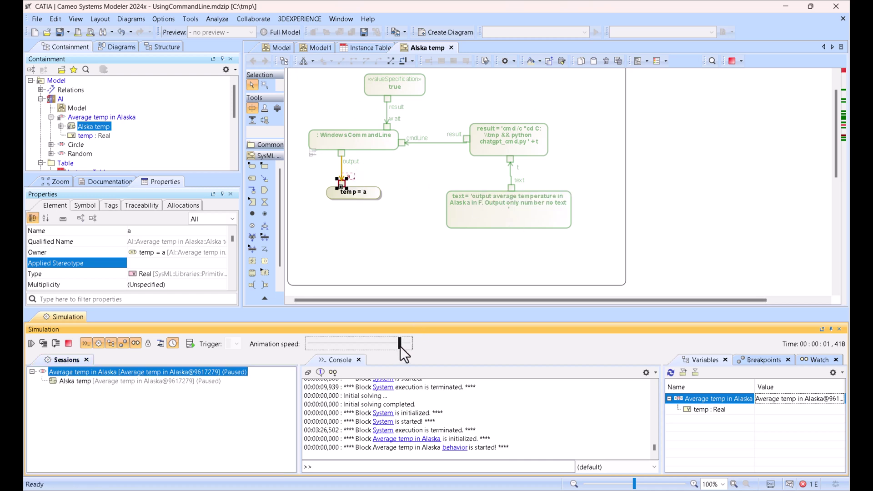
drag(400, 346, 403, 344)
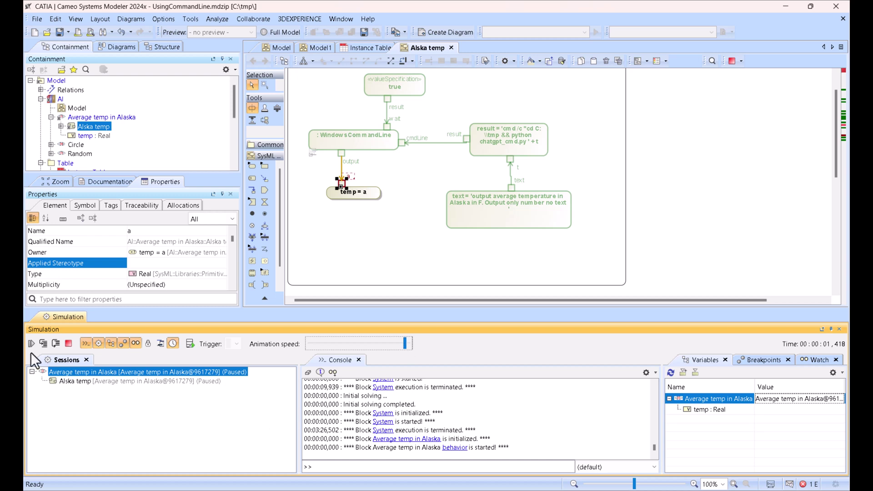
click(68, 343)
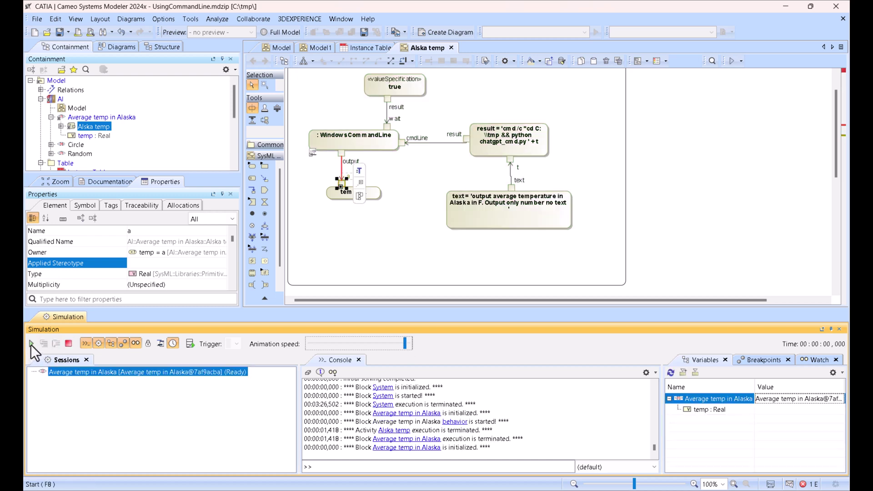
drag(403, 345, 391, 345)
click(31, 344)
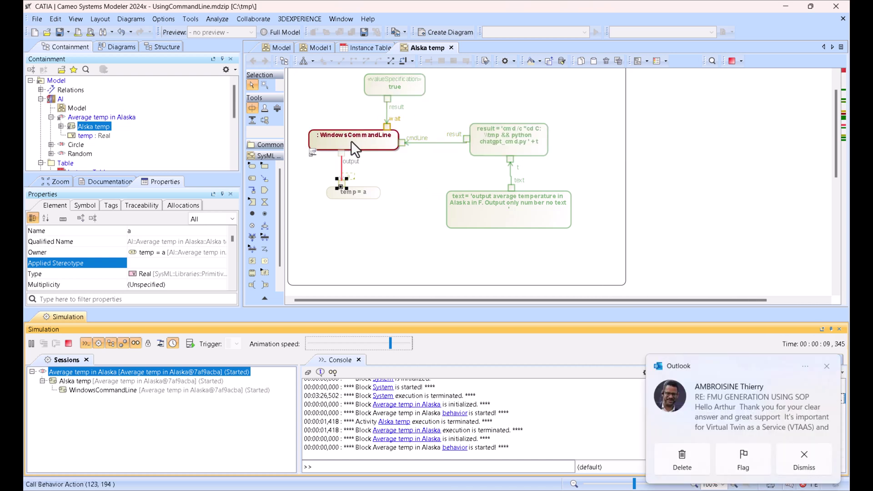
mouse_move(351, 141)
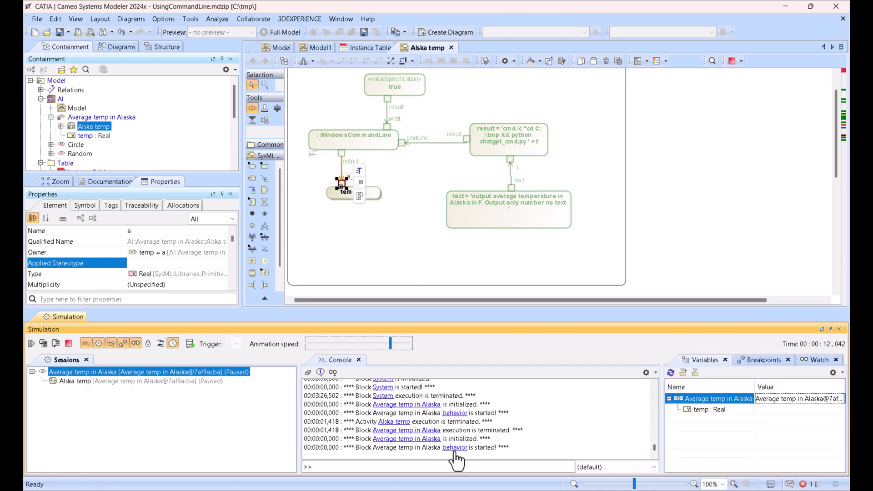
- Open C:\tmp in File Explorer and move the window to uncover the diagram
mouse_move(364, 480)
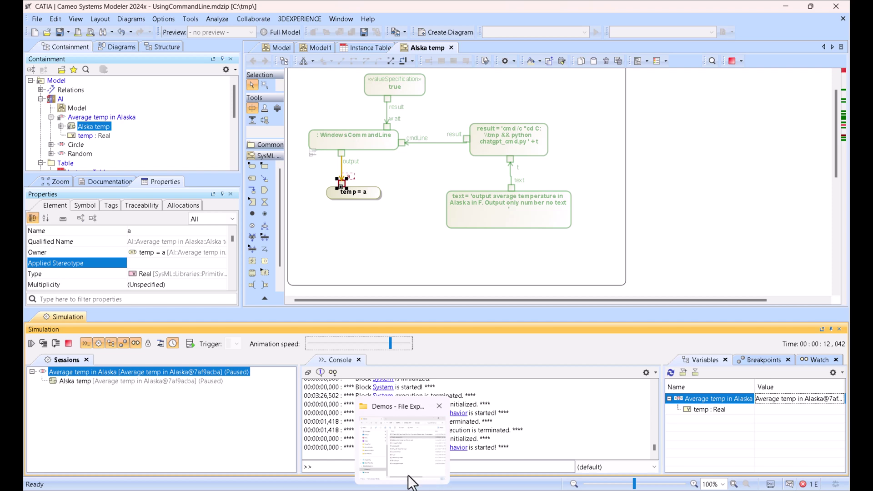
click(388, 464)
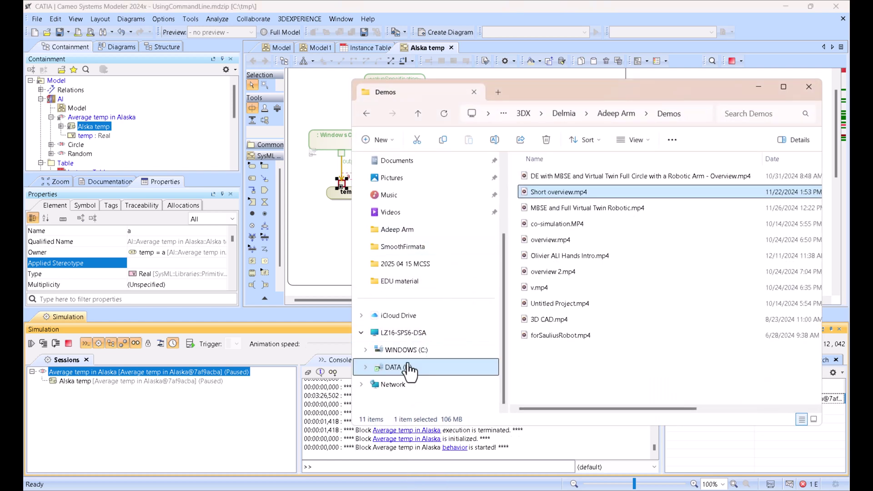
click(408, 356)
double_click(538, 351)
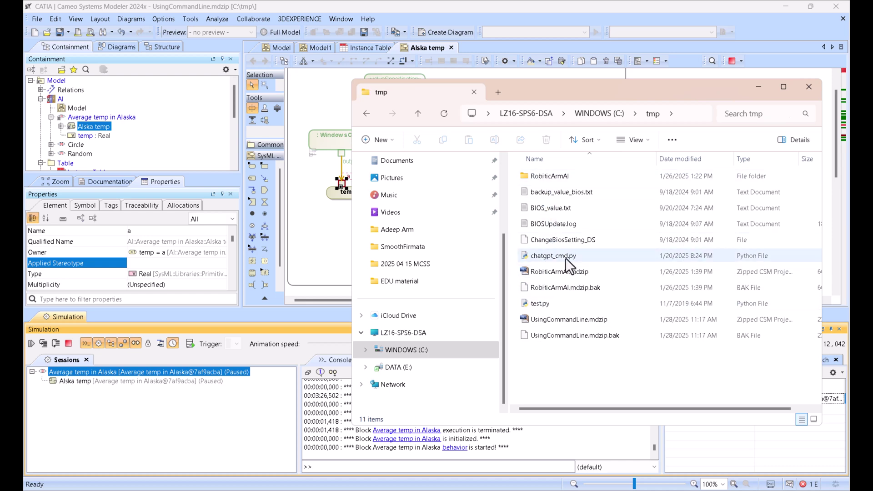
drag(588, 88, 416, 216)
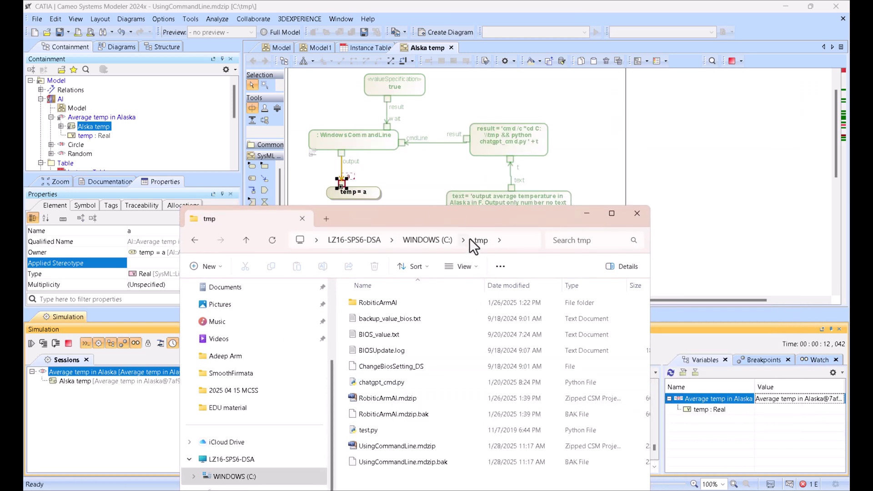
drag(476, 219, 403, 121)
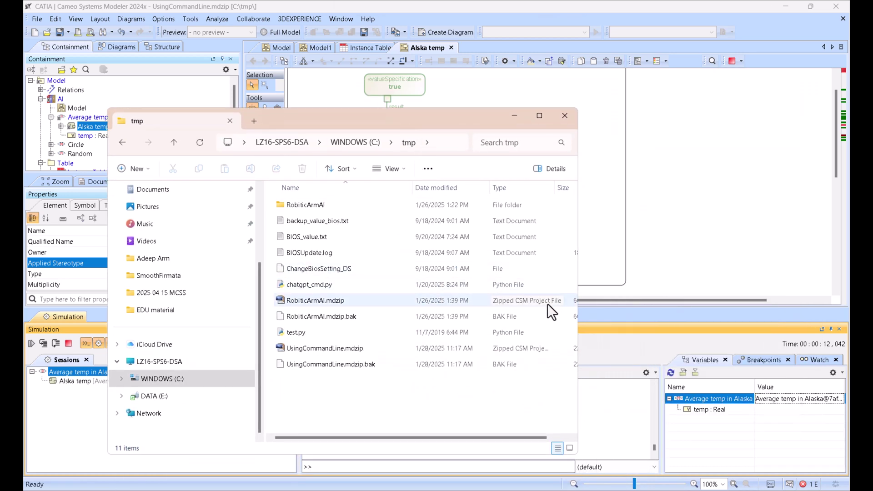
mouse_move(499, 487)
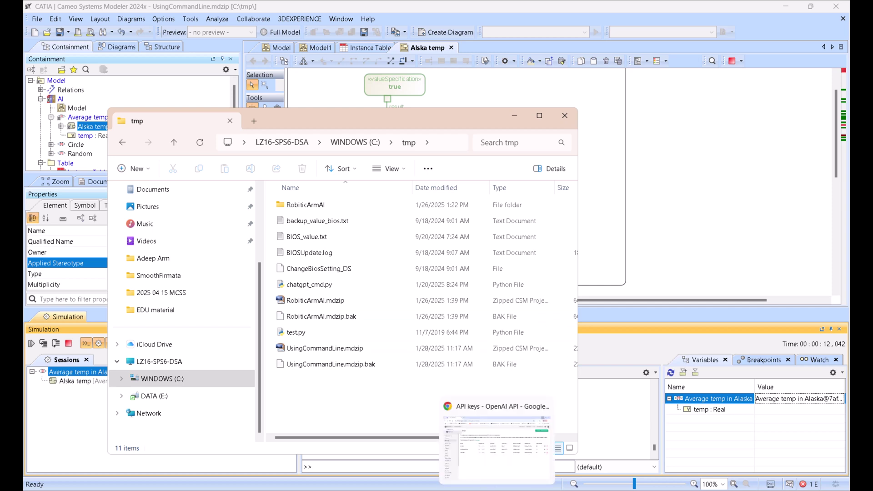
- View the OpenAI API keys page in Chrome and dismiss the Outlook mail notification
click(496, 444)
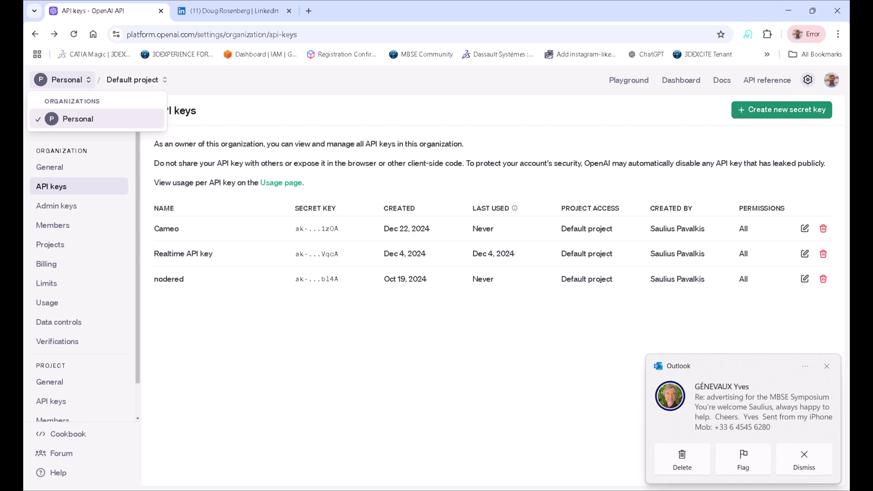
click(826, 367)
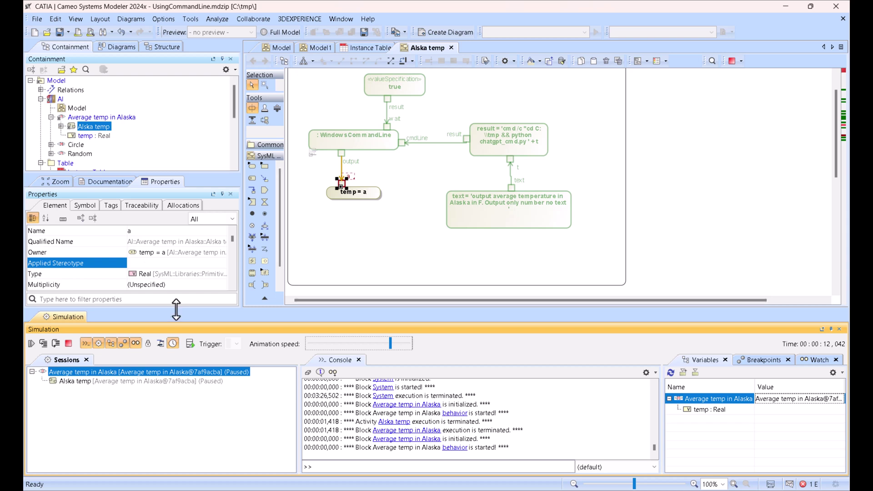
- Remove the breakpoint from pin a and terminate the running simulation
right_click(343, 181)
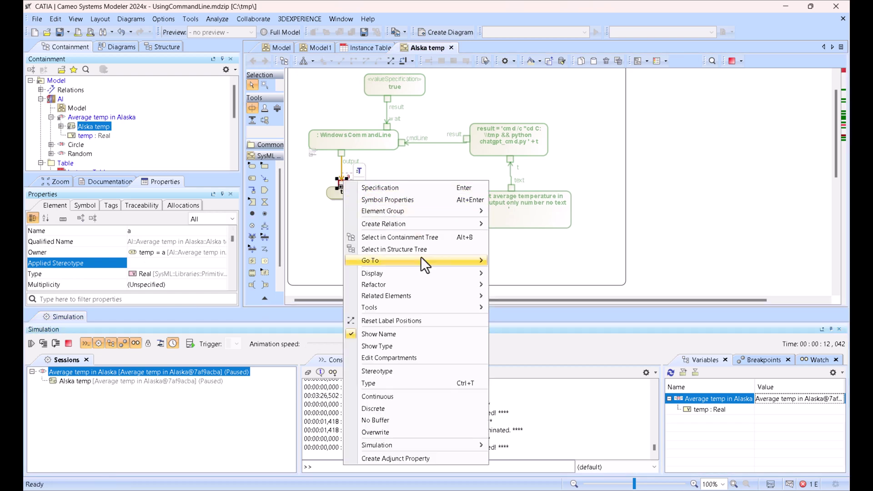
mouse_move(421, 208)
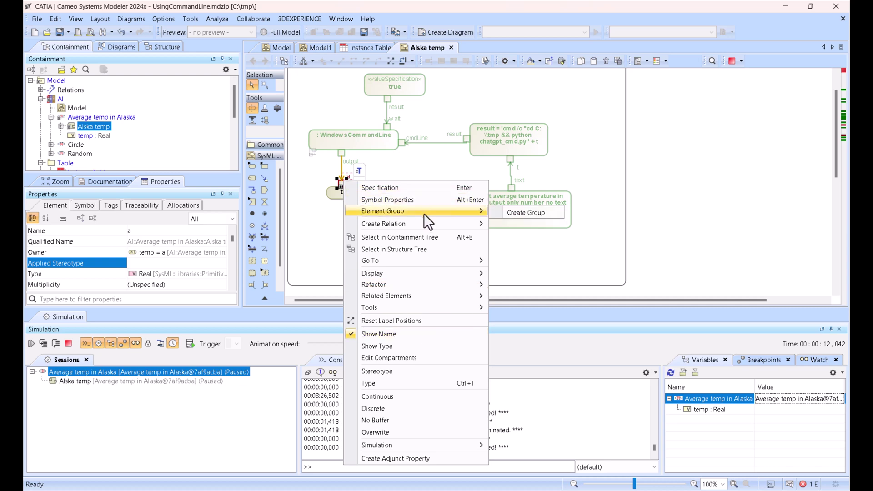
mouse_move(476, 446)
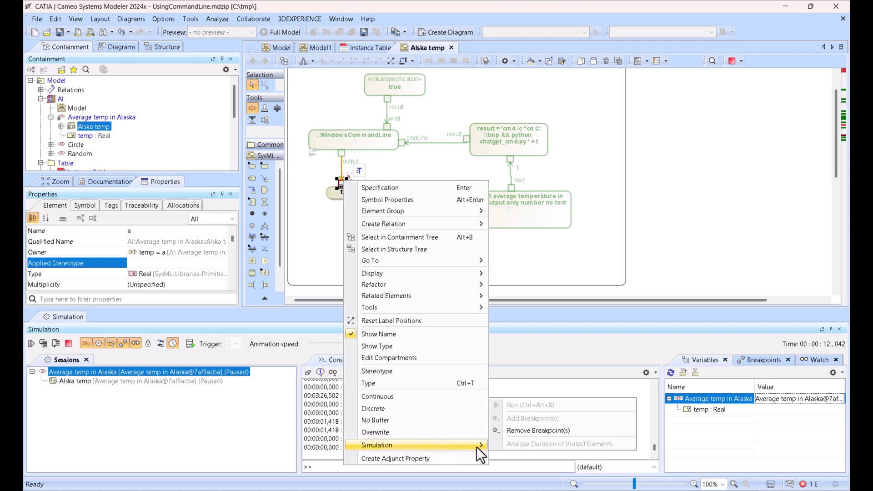
click(520, 431)
click(67, 343)
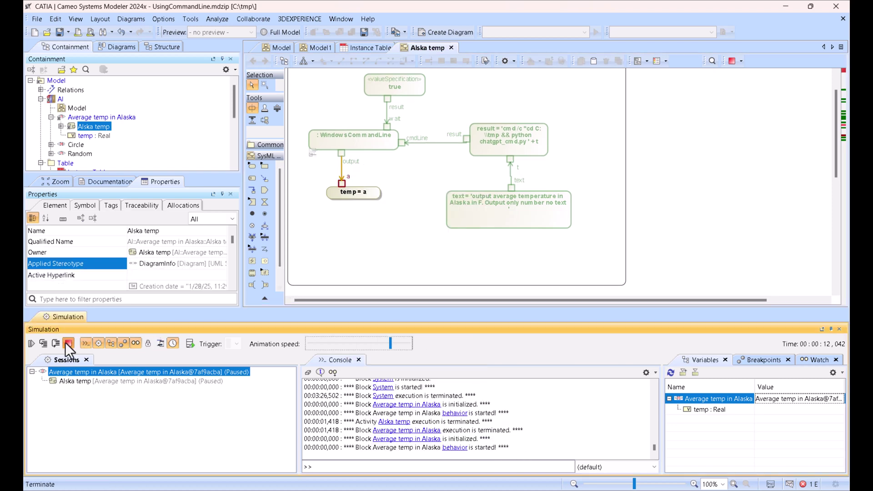
- Select the Average temp in Alaska block in the Containment tree
click(48, 116)
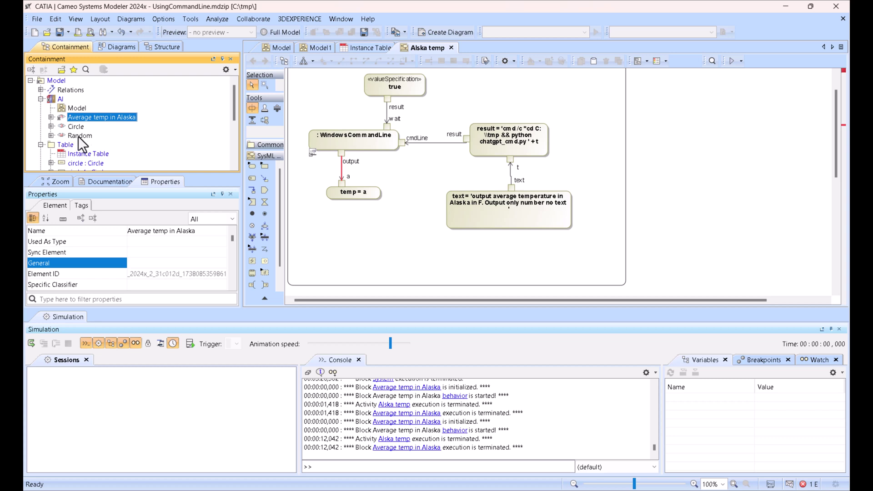
scroll(95, 139, down, 5)
scroll(95, 139, up, 5)
scroll(93, 139, down, 4)
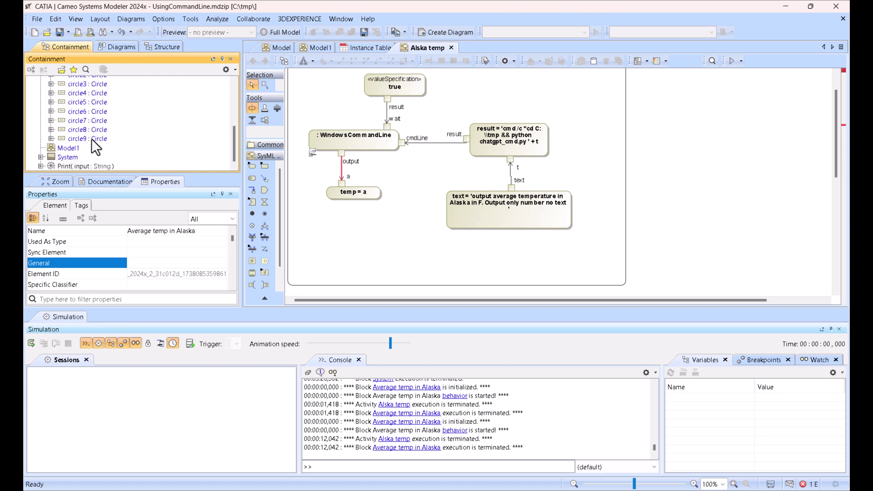
scroll(78, 154, up, 5)
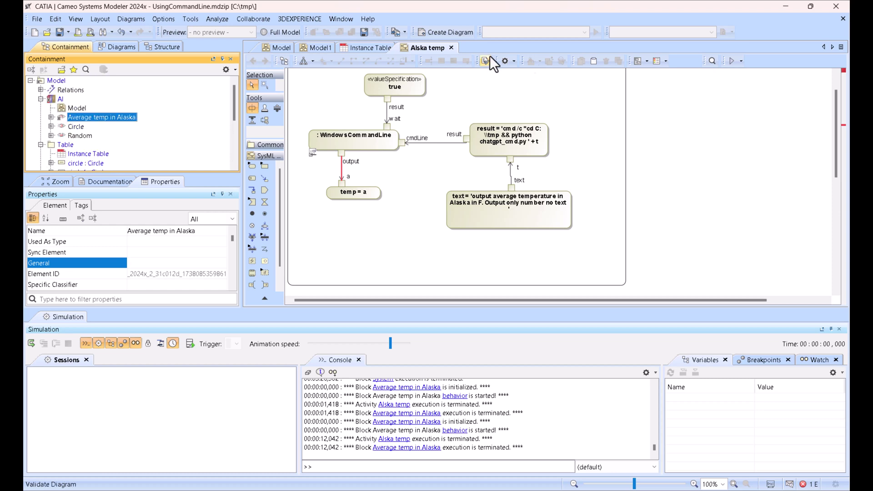